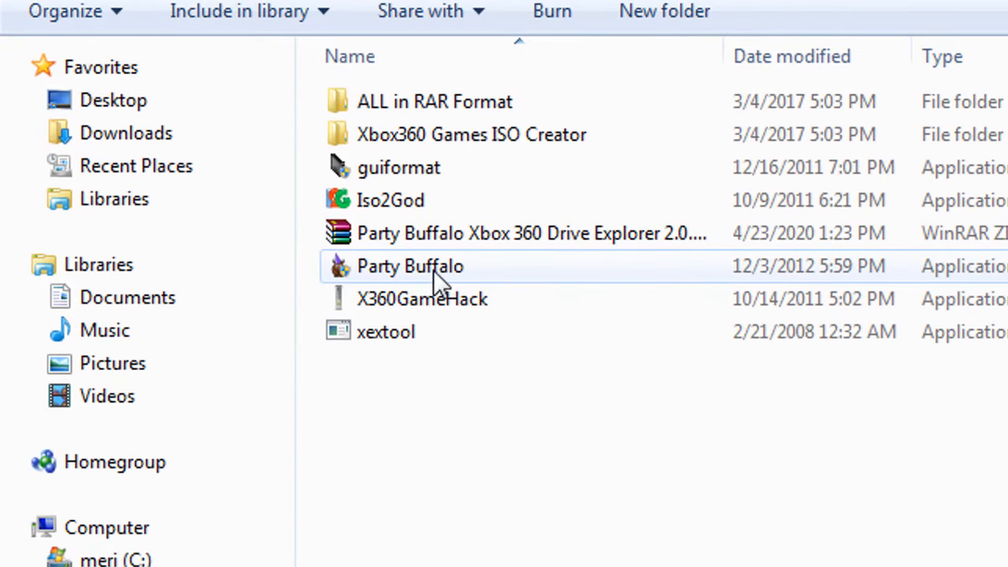
Launch Party Buffalo from its right-click menu in Windows Explorer
right_click(433, 265)
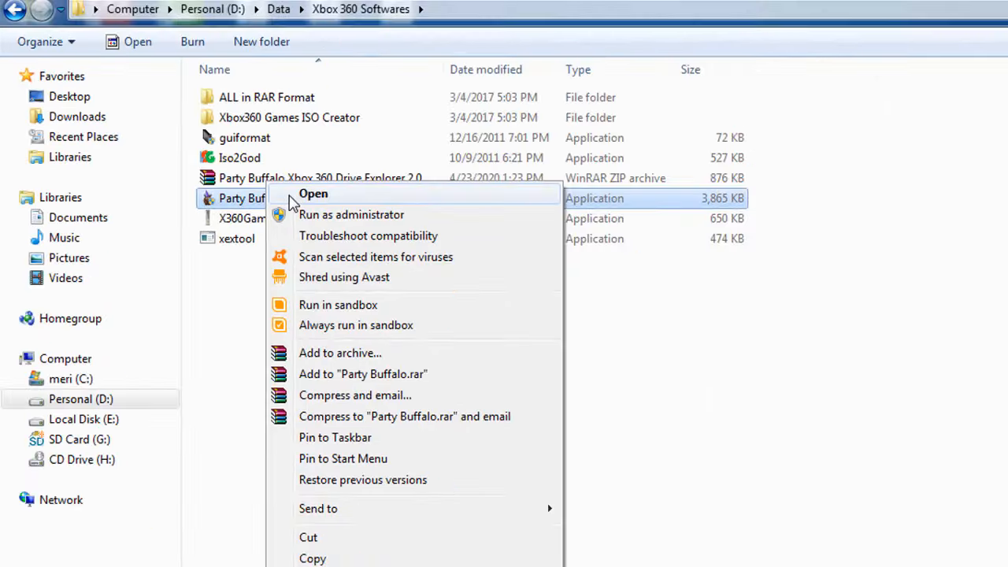
click(293, 197)
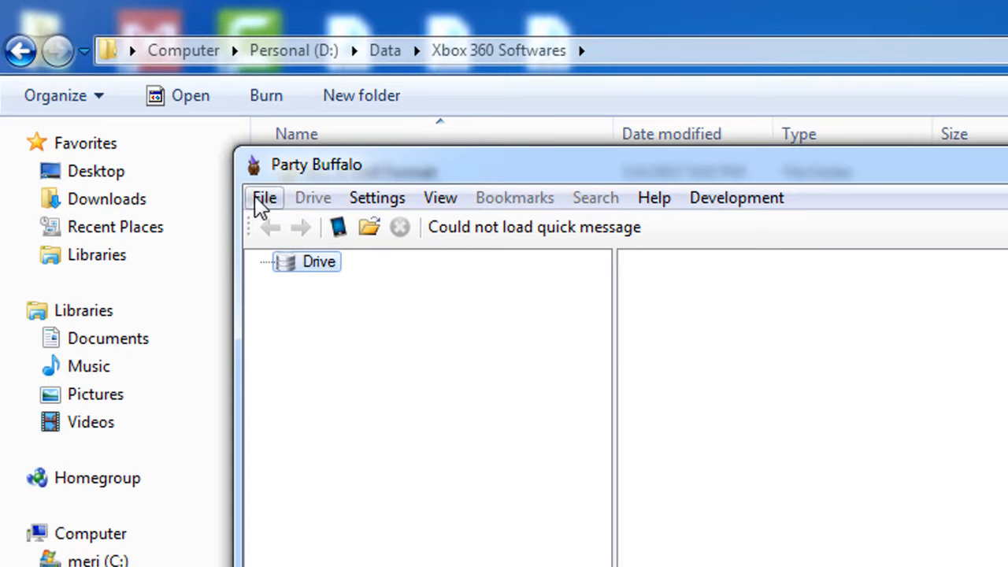
Load the 232.88 GB HardDisk through File > Open > Device Selector
click(265, 198)
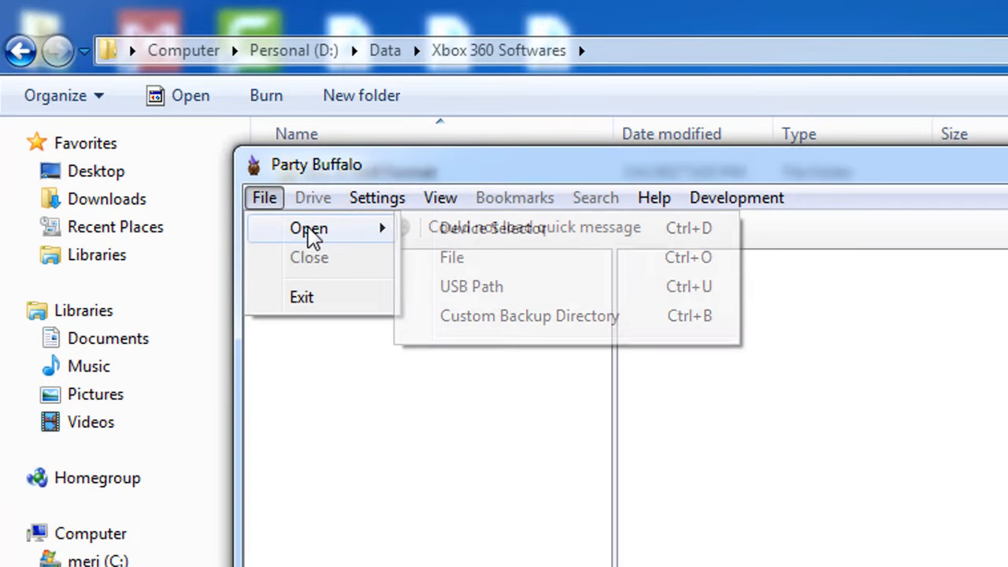
mouse_move(309, 228)
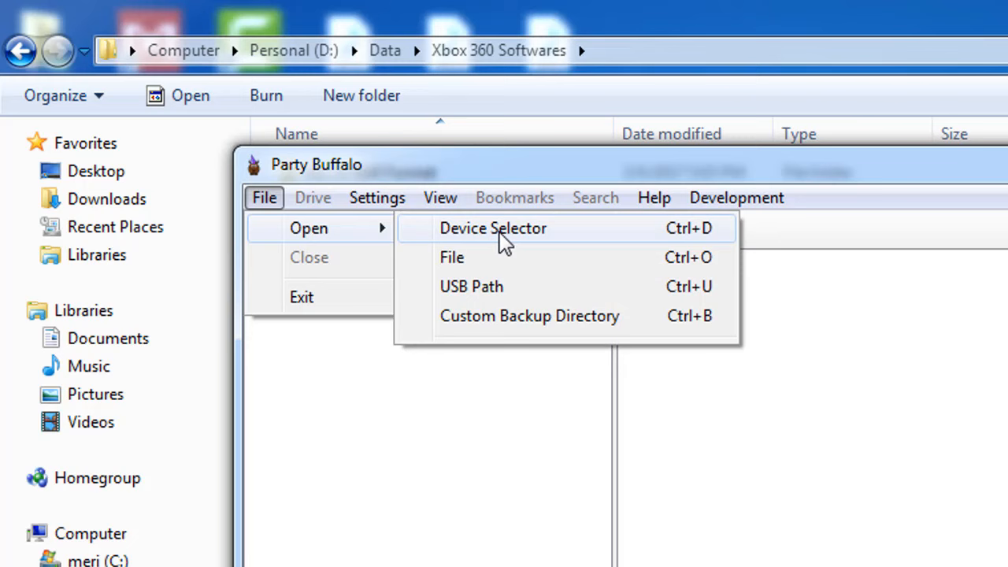
click(493, 228)
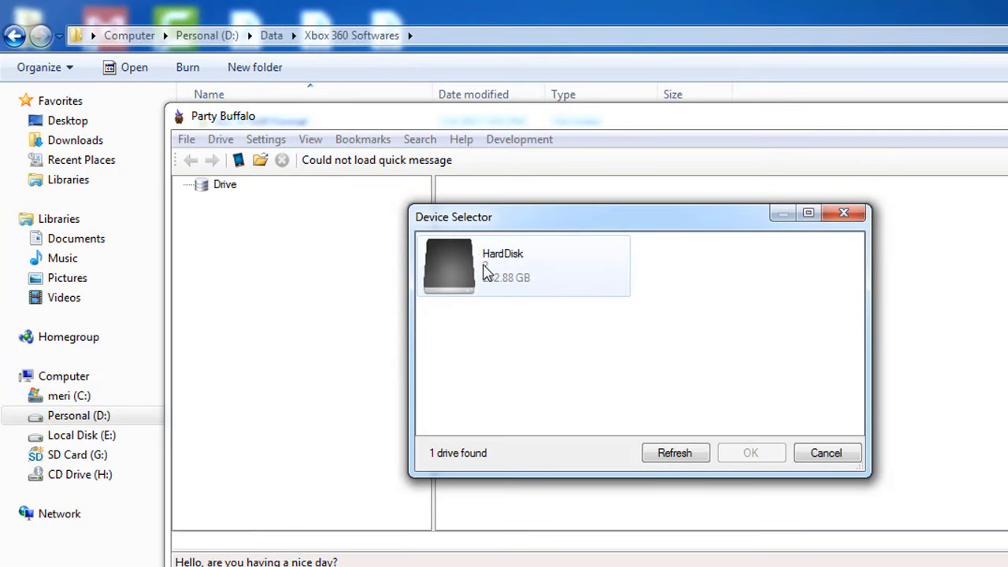
click(506, 265)
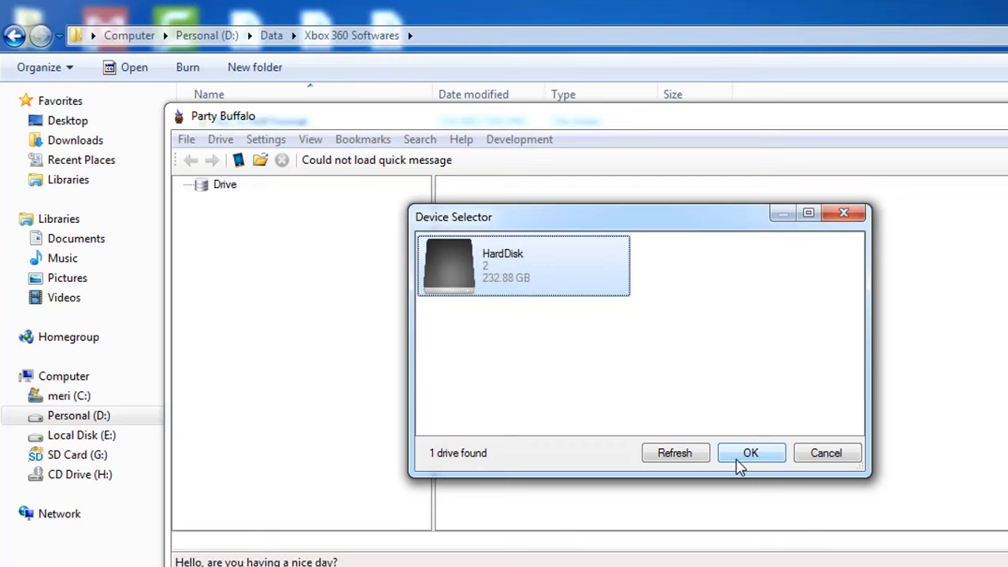
click(750, 452)
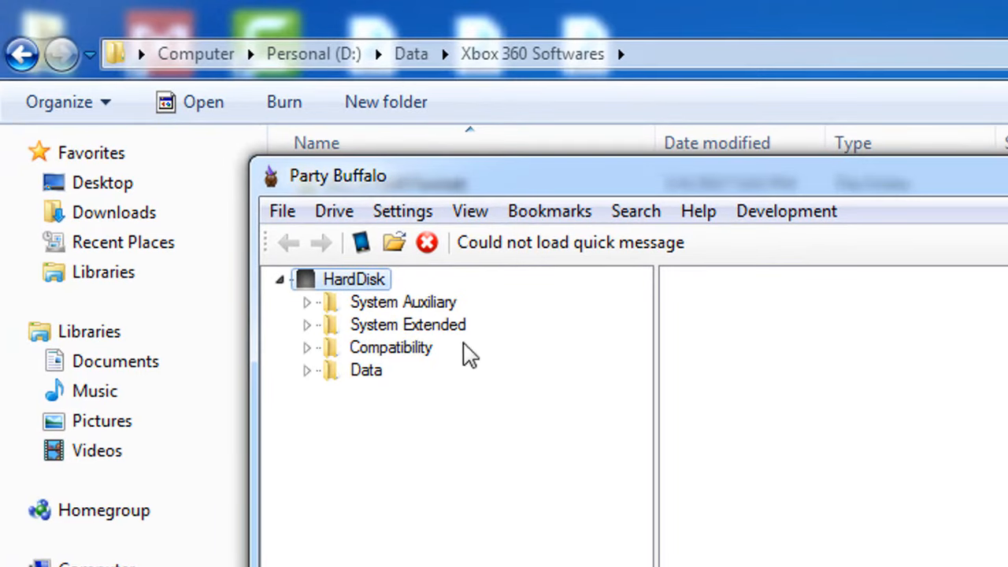
click(307, 370)
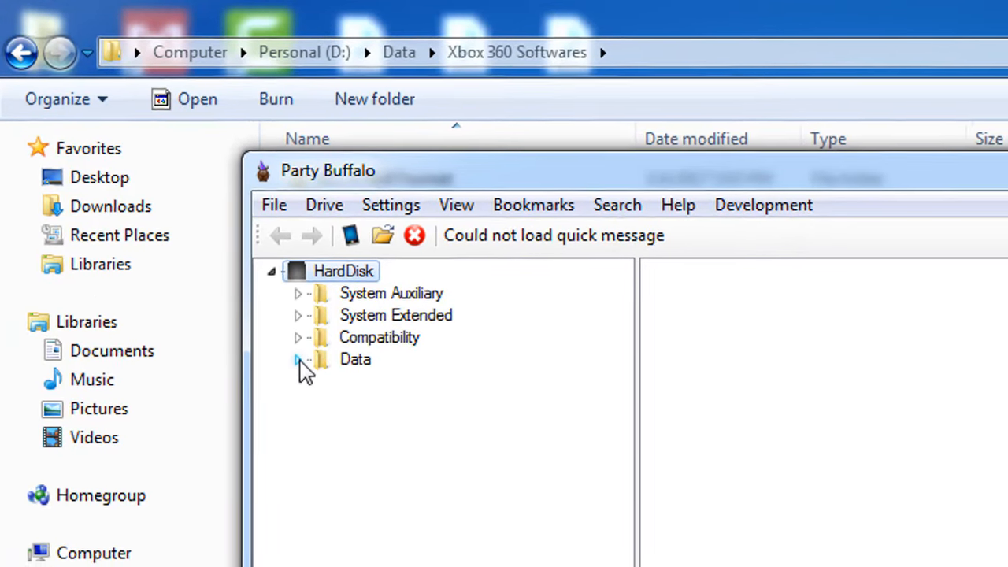
click(256, 337)
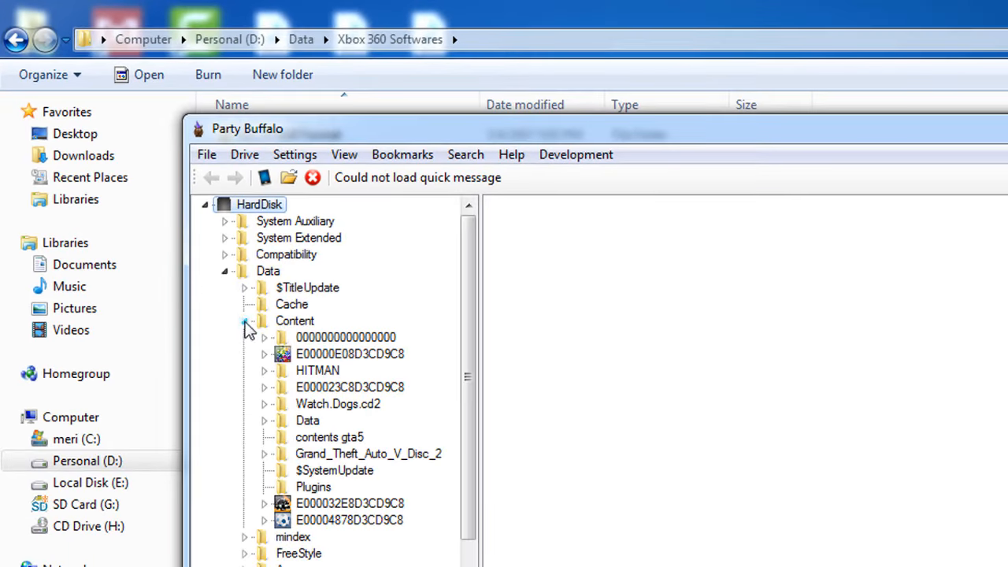
double_click(345, 337)
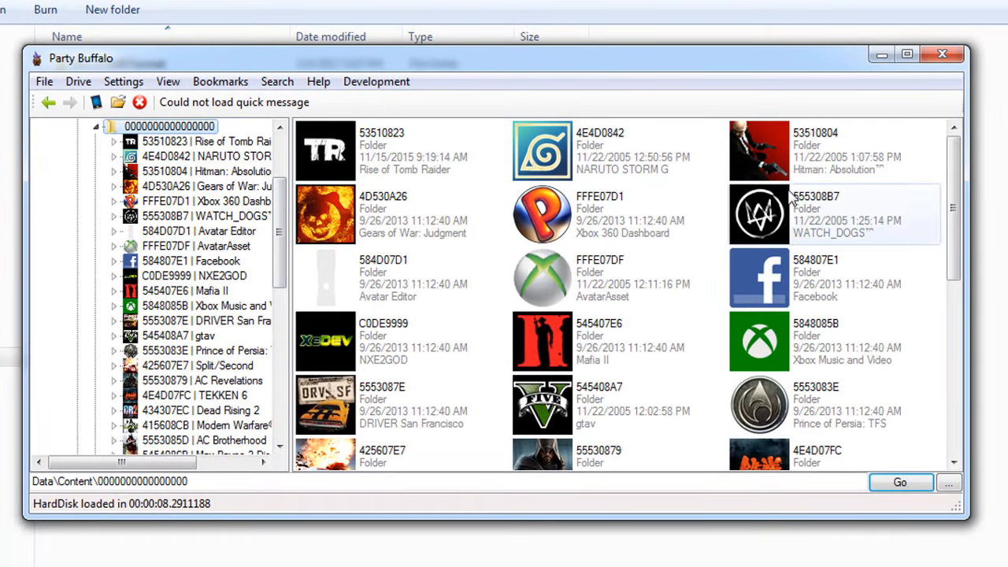
mouse_move(959, 211)
mouse_down()
mouse_move(967, 394)
mouse_move(966, 197)
mouse_up()
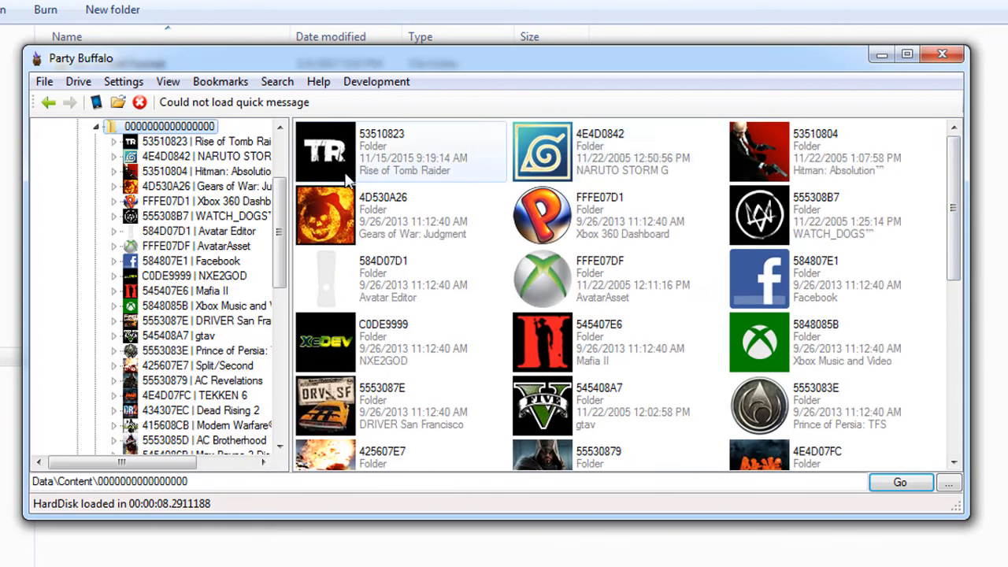
scroll(242, 217, up, 3)
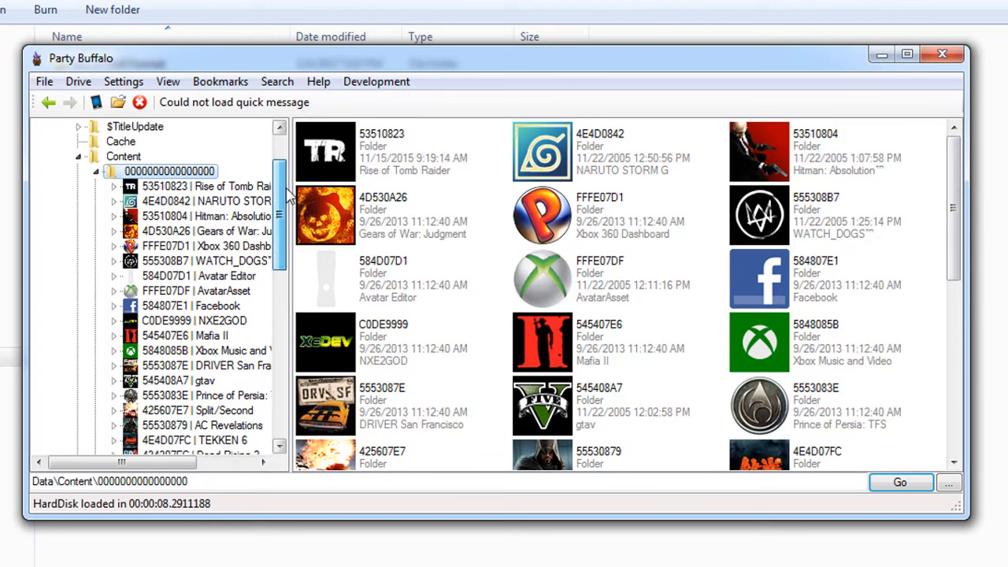
scroll(243, 216, up, 3)
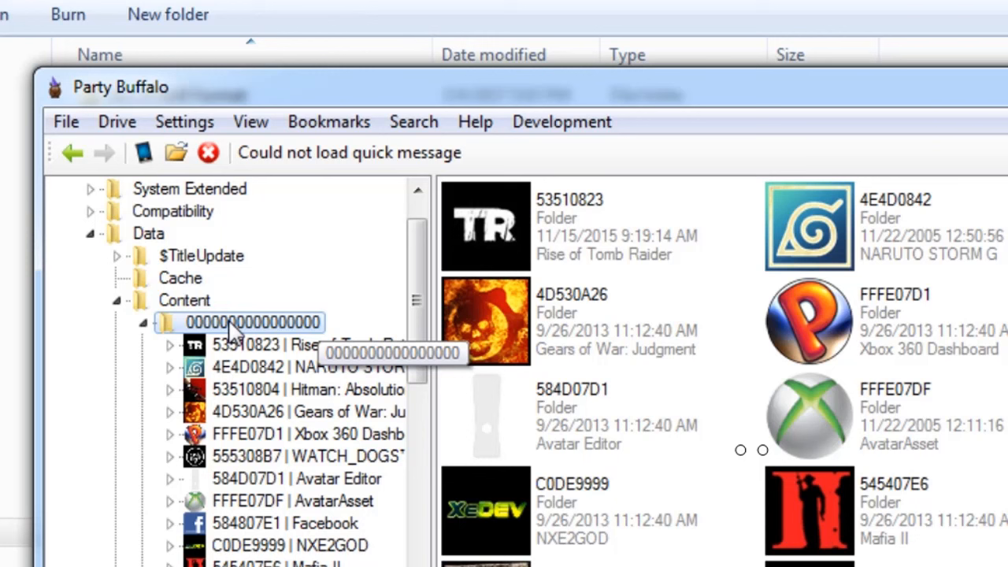
right_click(235, 324)
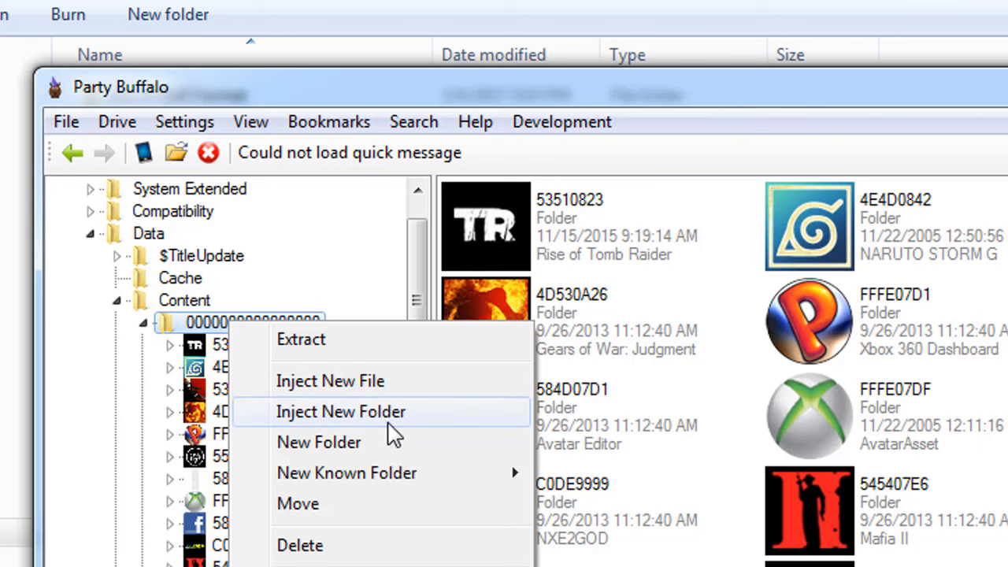
click(421, 421)
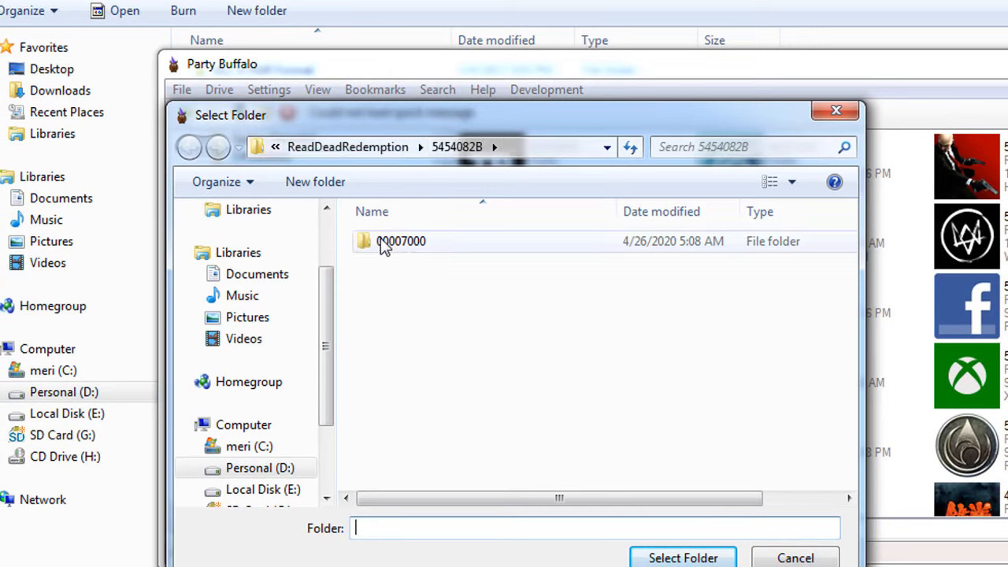
drag(325, 321, 326, 237)
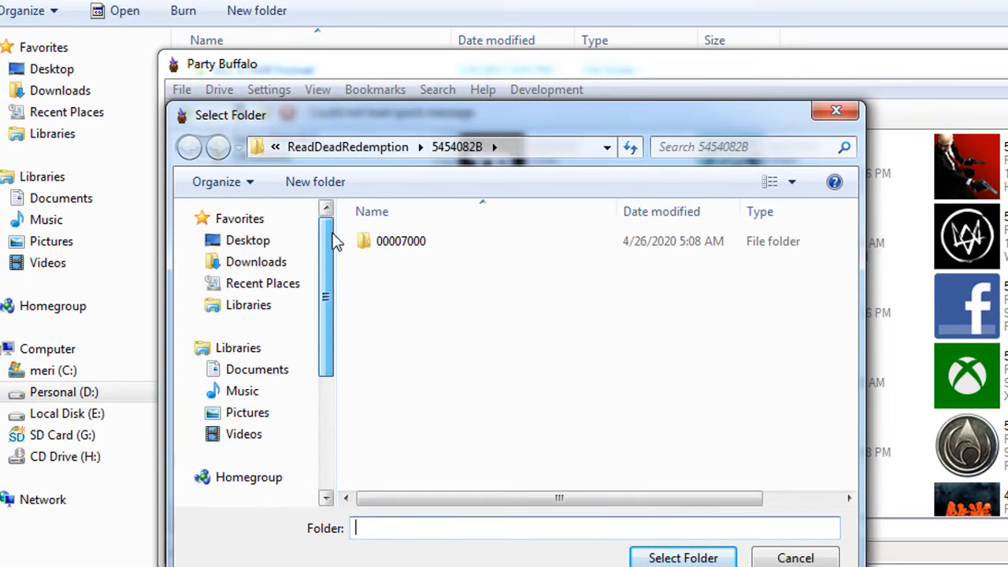
drag(326, 330, 326, 413)
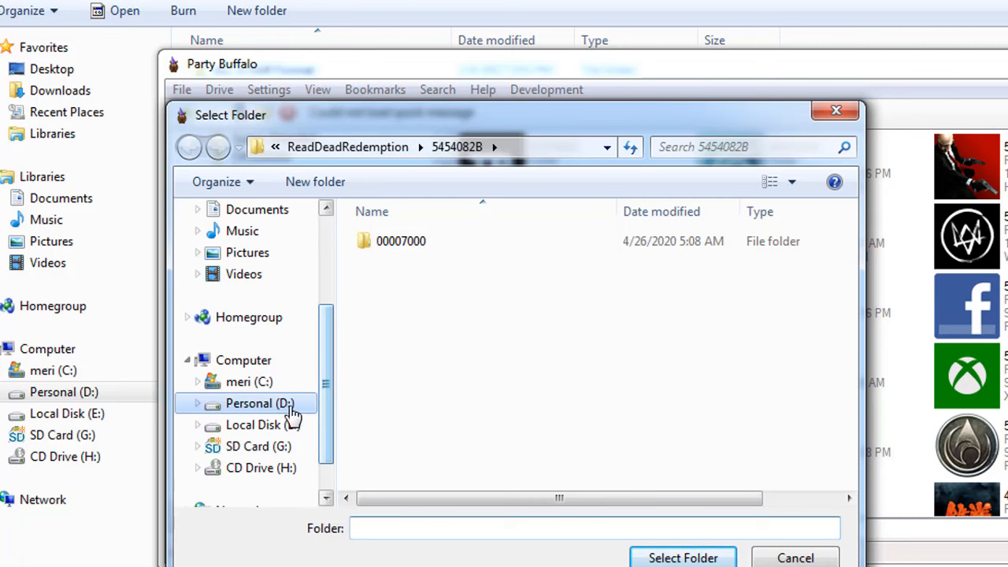
click(260, 403)
double_click(437, 328)
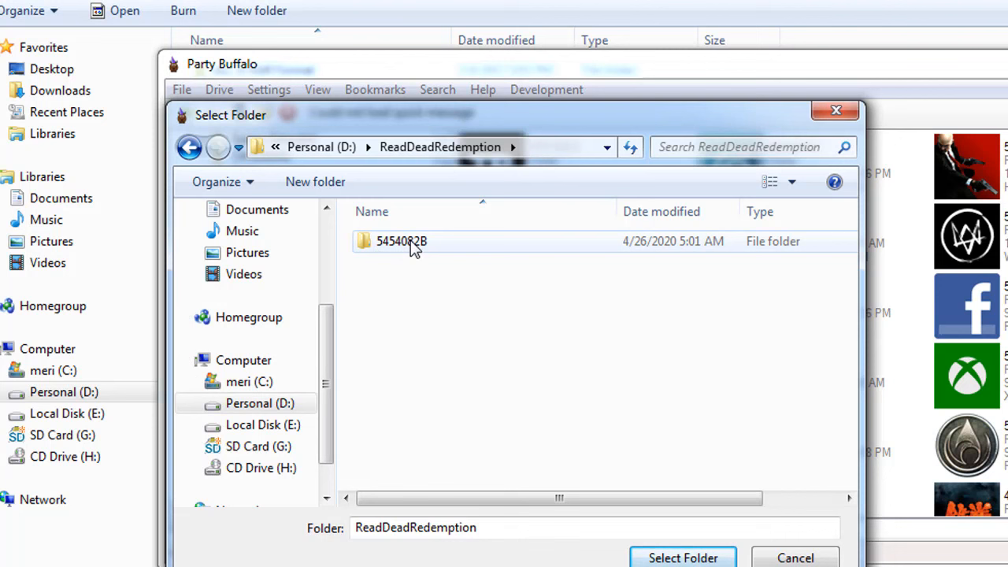
click(414, 249)
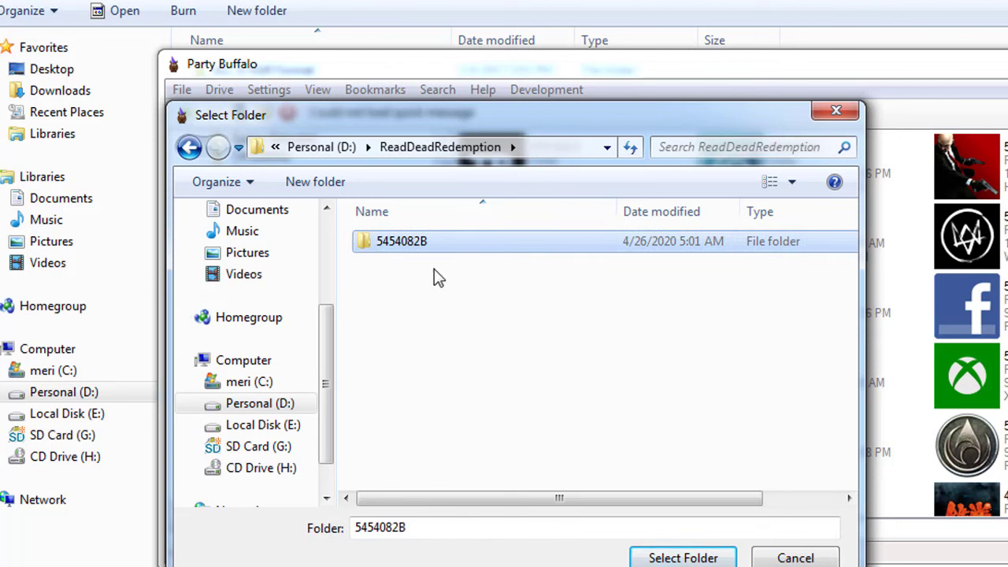
click(683, 558)
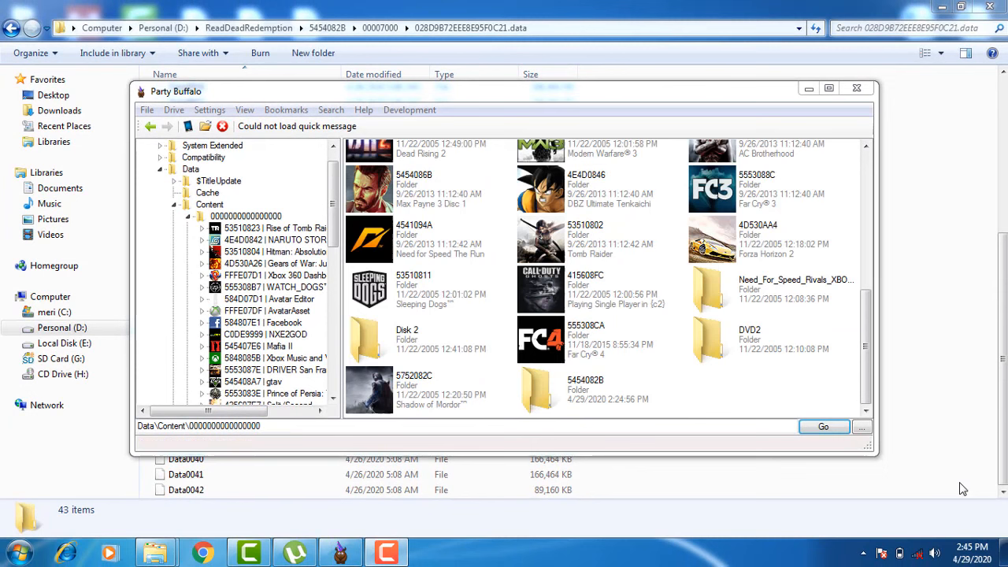
Open the injected 5454082B folder down through 00007000 and its .data folder to see Data0000–Data0042
click(608, 390)
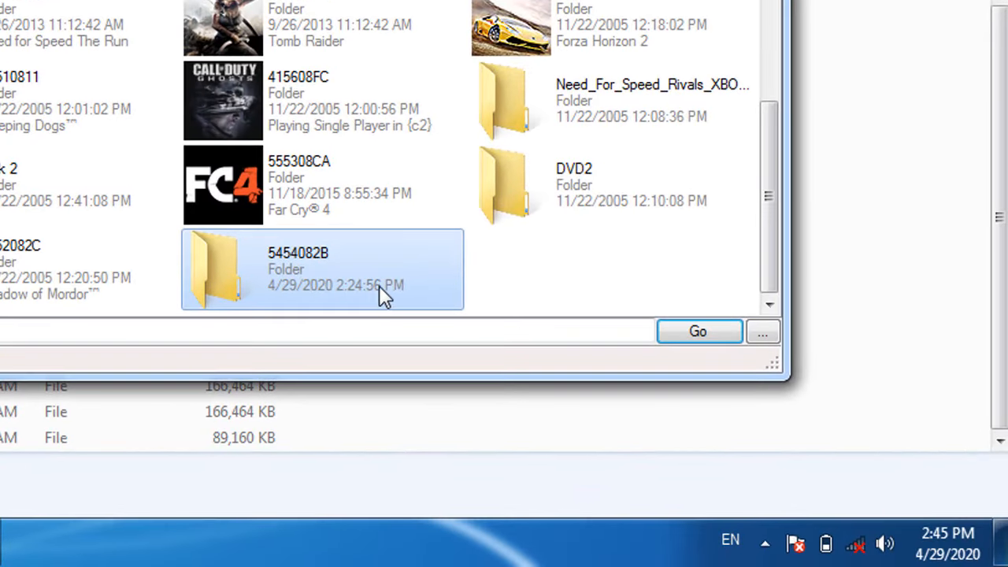
click(960, 551)
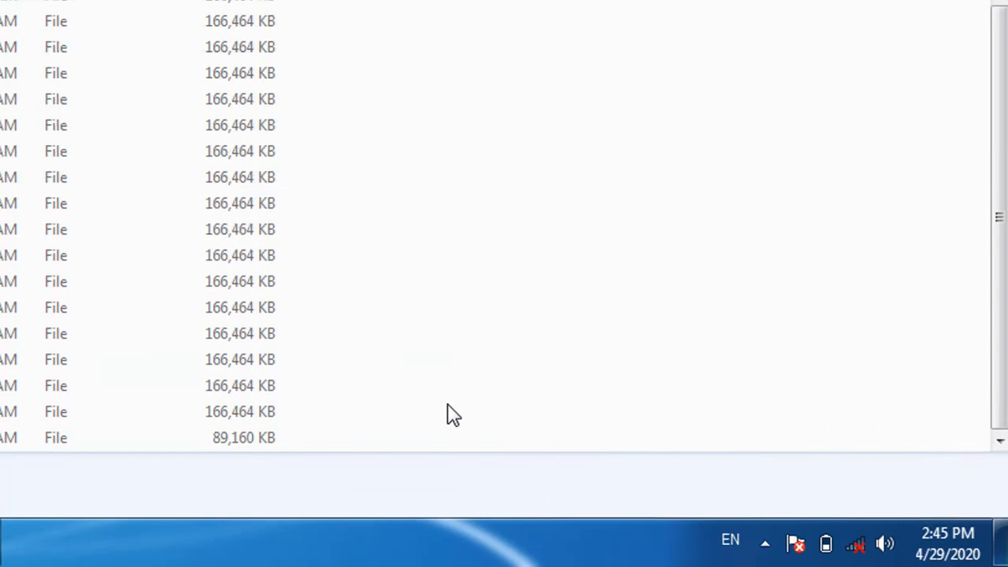
click(341, 553)
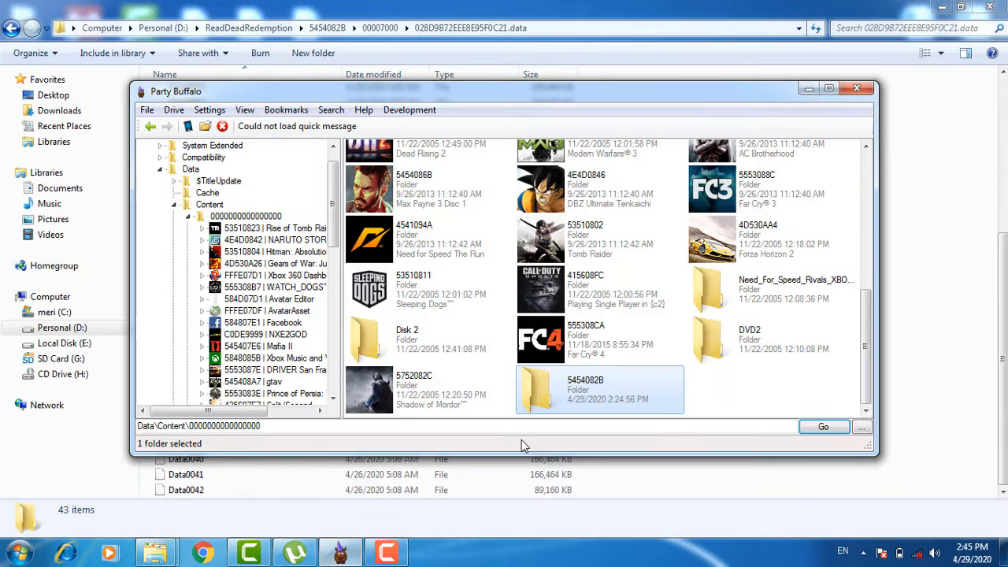
double_click(537, 403)
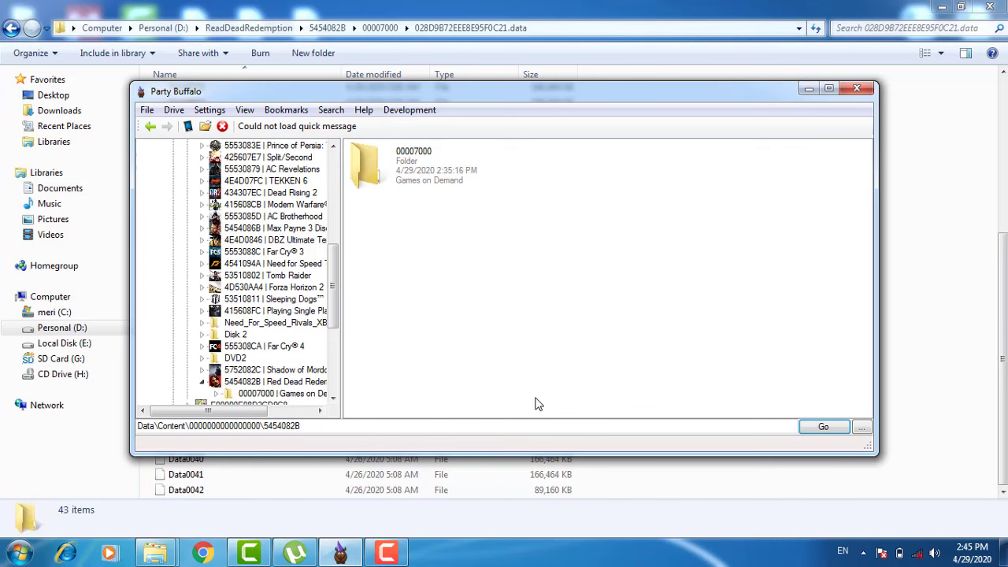
double_click(417, 160)
double_click(422, 169)
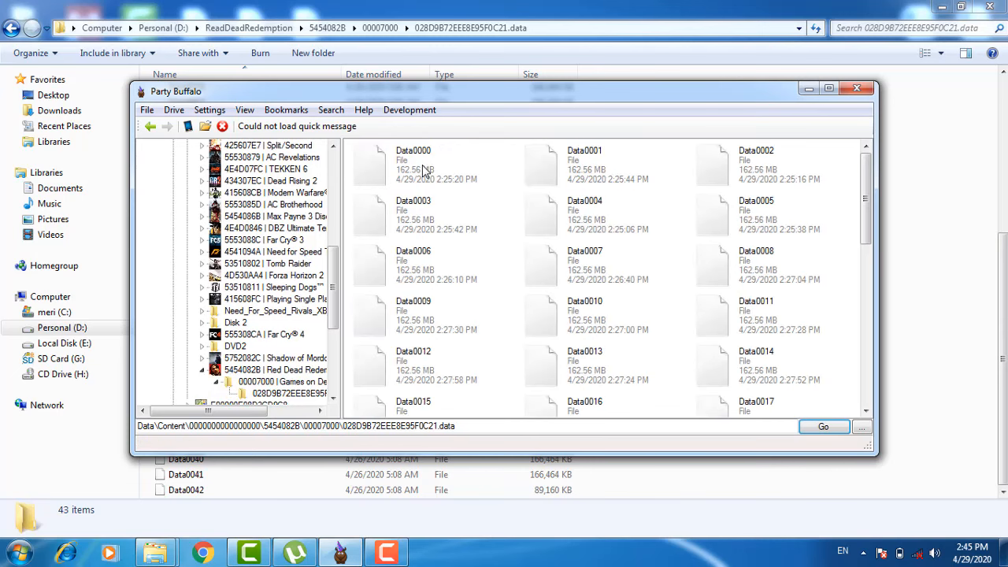
drag(866, 200, 858, 394)
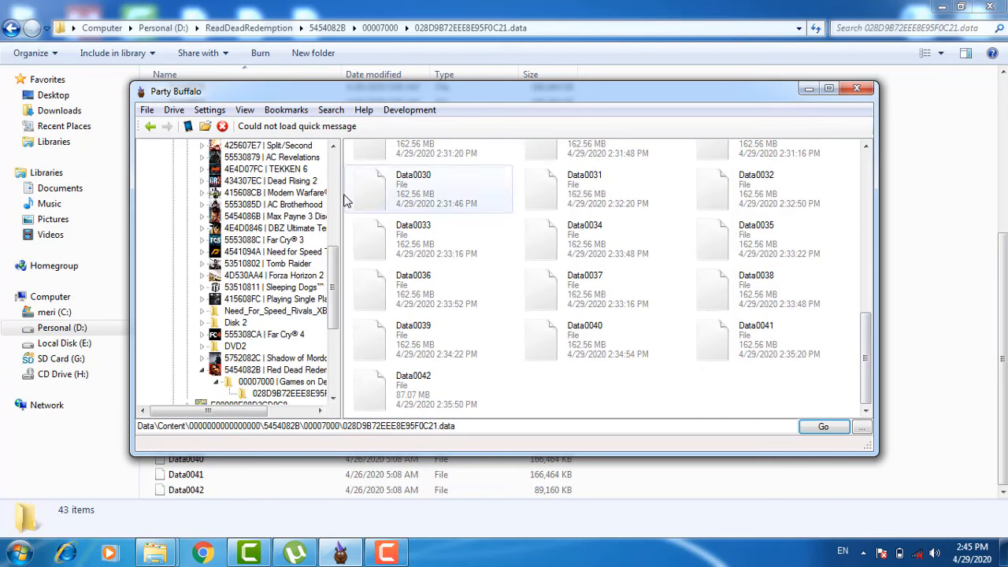
click(149, 127)
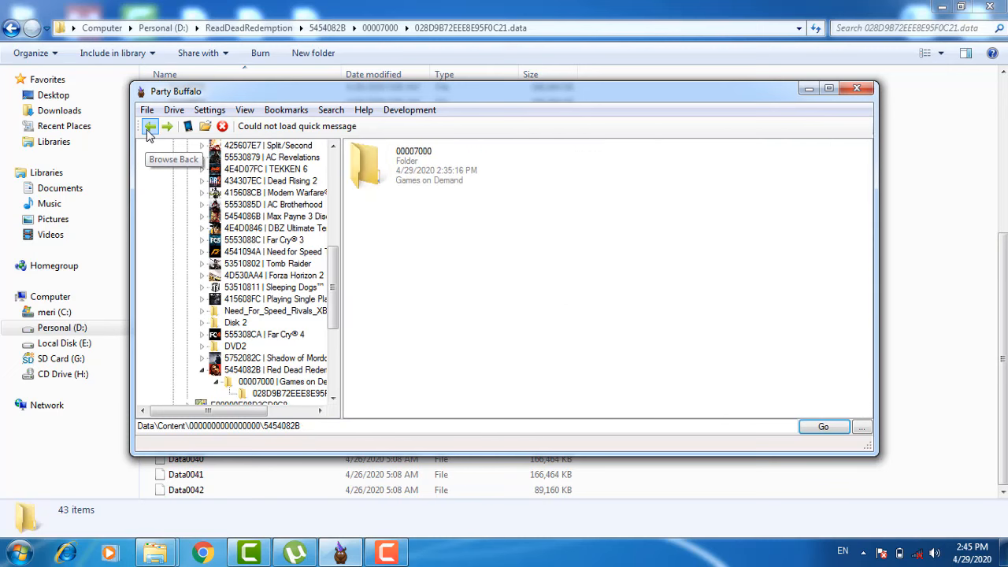
click(149, 127)
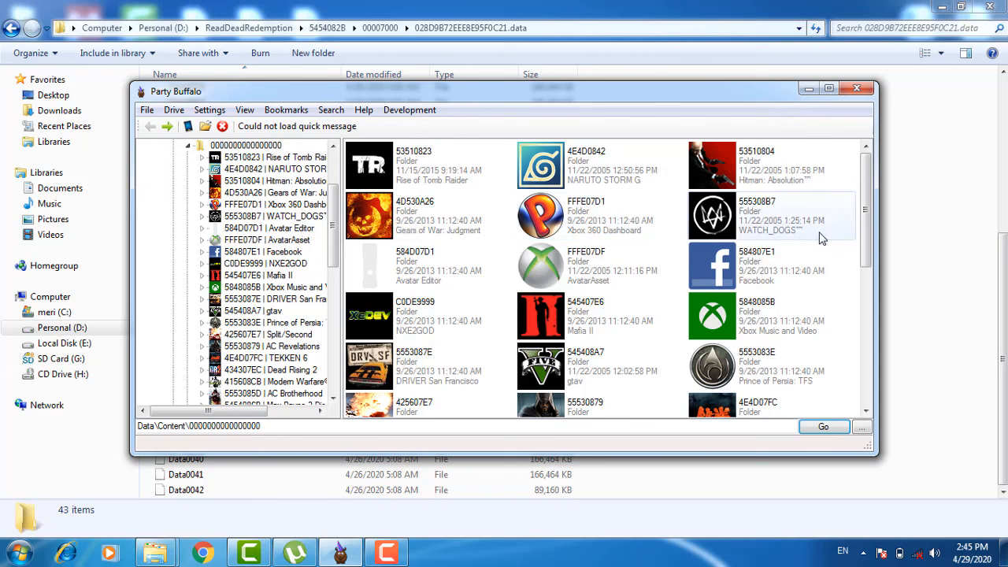
drag(864, 209, 864, 405)
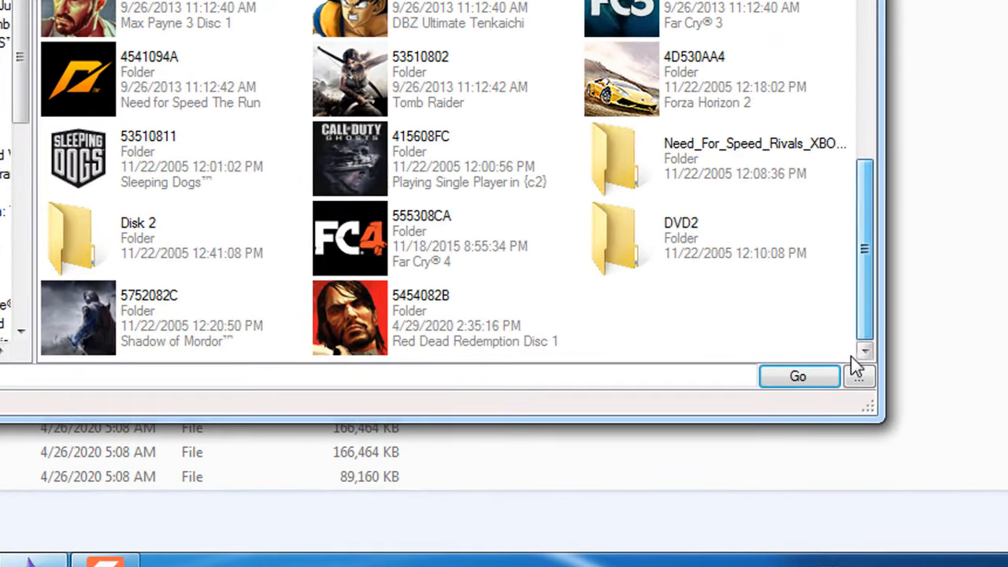